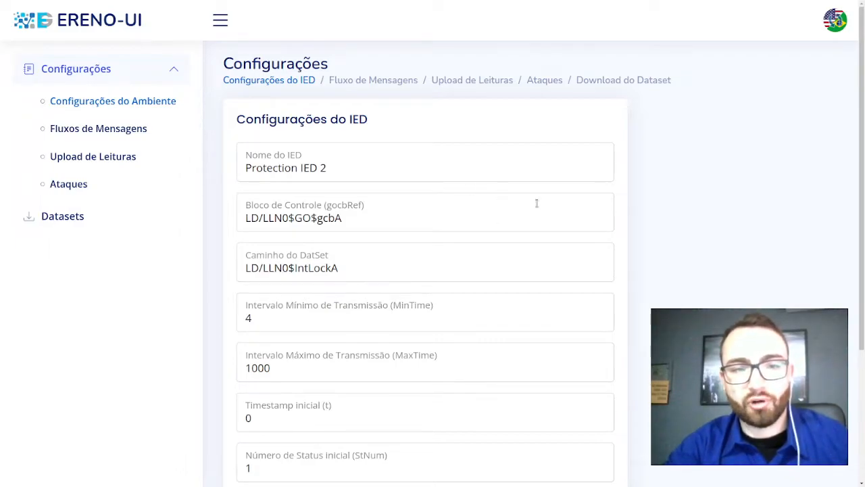
Step: Switch the interface language to English, view the datasets page, and return to the IED settings
{"action": "left_click", "coordinate": [831, 26]}
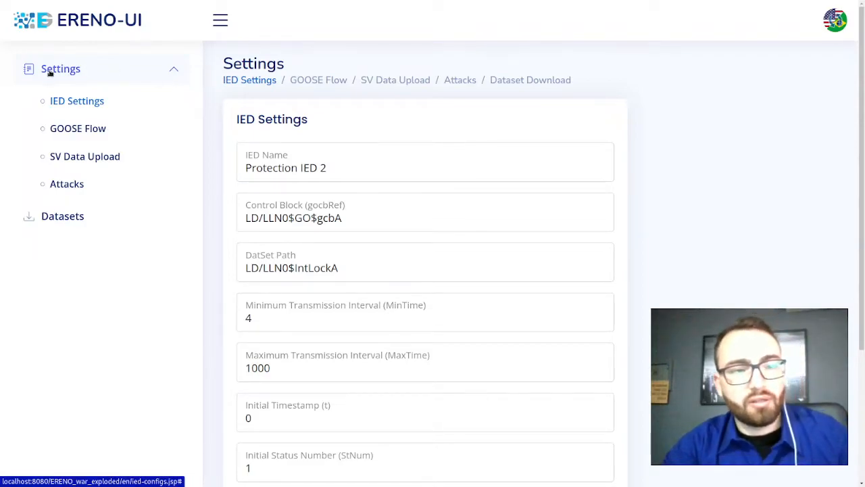
{"action": "left_click", "coordinate": [93, 223]}
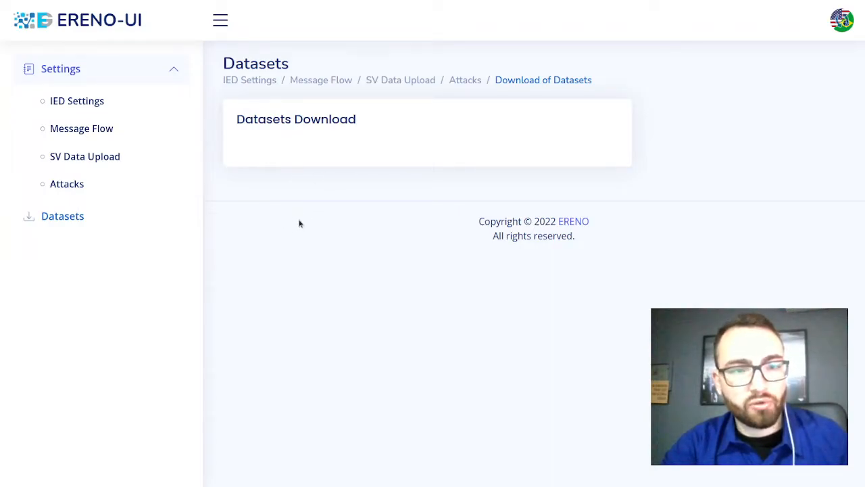
{"action": "left_click", "coordinate": [81, 106]}
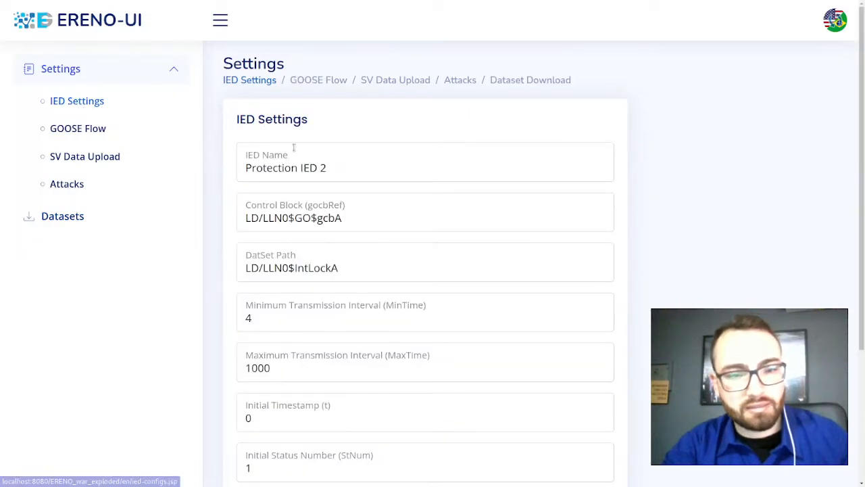
Step: Change the IED name to "Protection IED"
{"action": "left_click", "coordinate": [338, 169]}
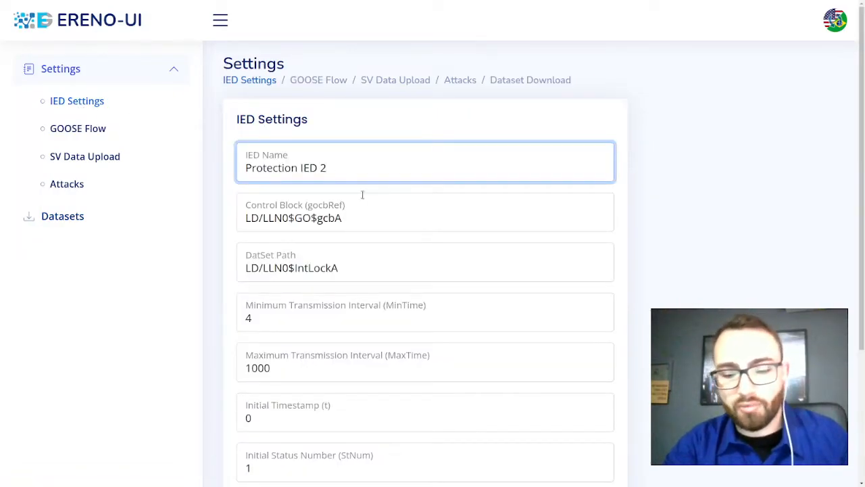
{"action": "key", "text": "BackSpace"}
{"action": "key", "text": "BackSpace"}
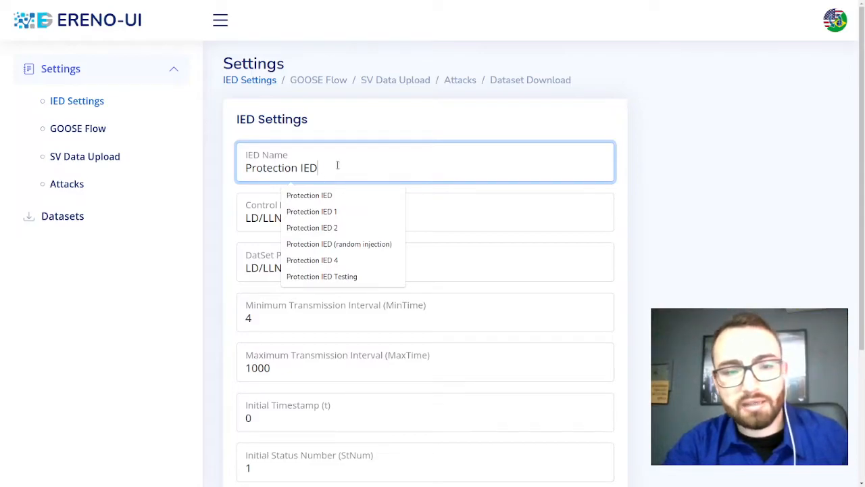
{"action": "left_click", "coordinate": [689, 130]}
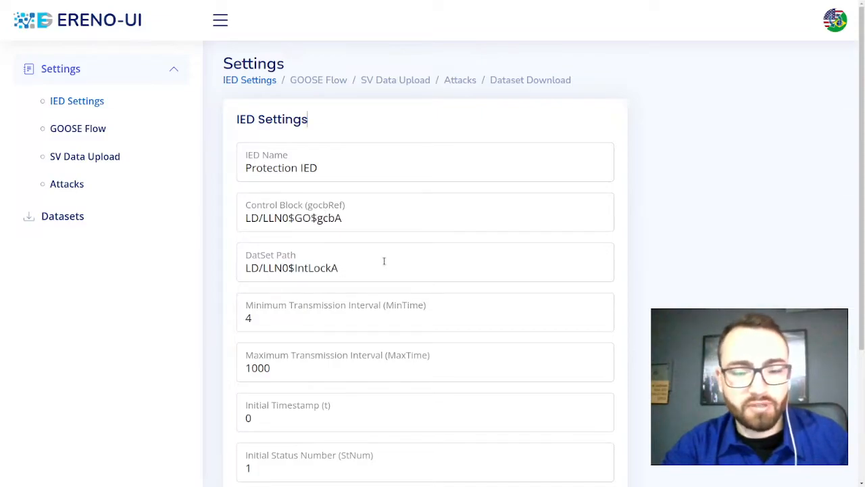
Step: Review the transmission intervals, initial timestamp, status number and sequence number, and continue to the GOOSE message flow settings
{"action": "left_click_drag", "start_coordinate": [860, 86], "coordinate": [862, 195]}
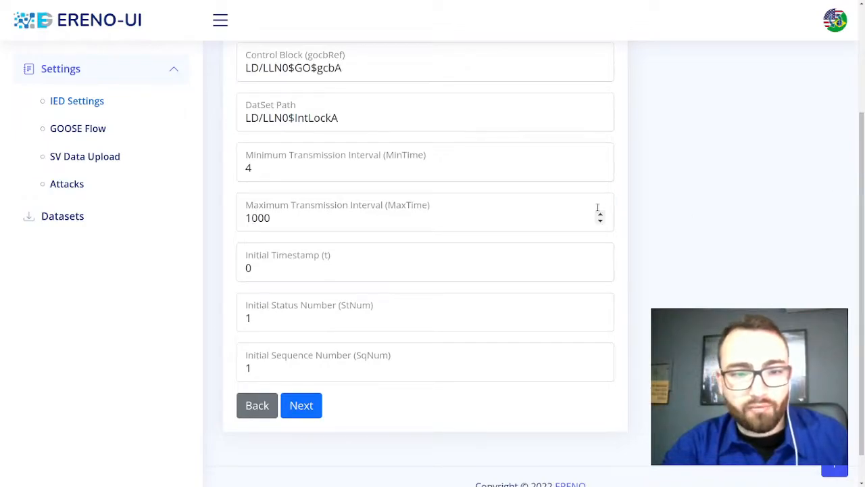
{"action": "left_click", "coordinate": [350, 174]}
{"action": "left_click", "coordinate": [331, 214]}
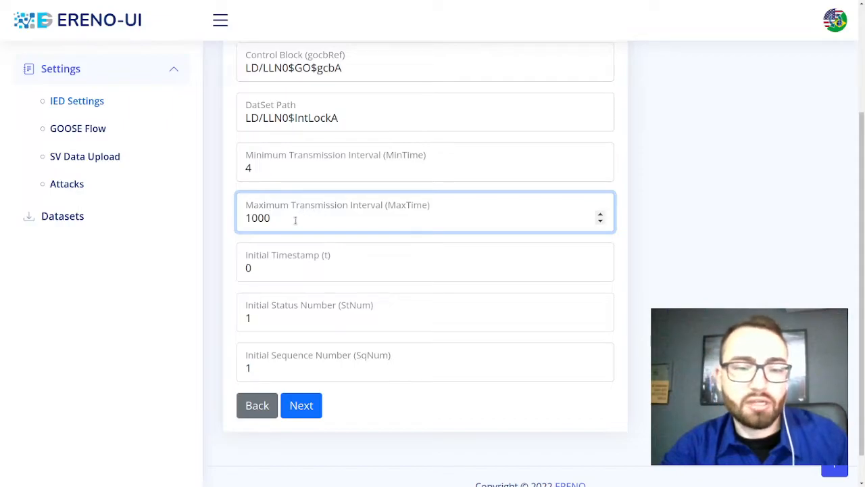
{"action": "left_click", "coordinate": [265, 270]}
{"action": "left_click", "coordinate": [284, 318]}
{"action": "left_click", "coordinate": [283, 370]}
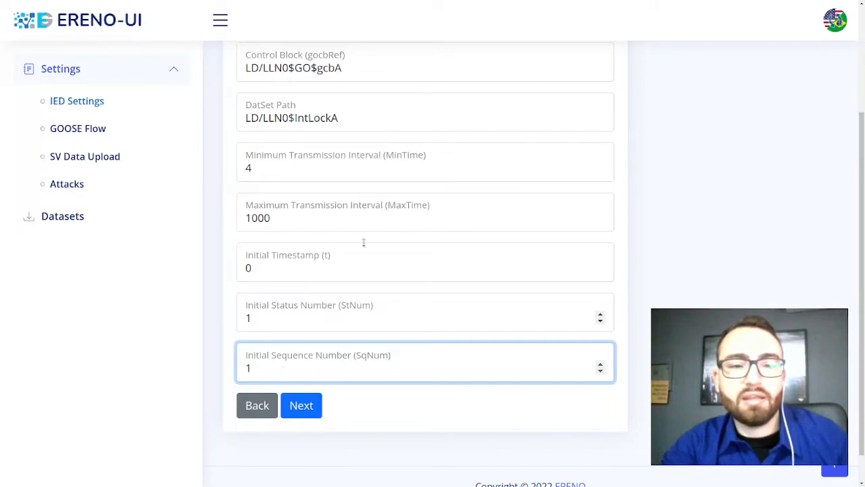
{"action": "left_click_drag", "start_coordinate": [863, 371], "coordinate": [863, 286]}
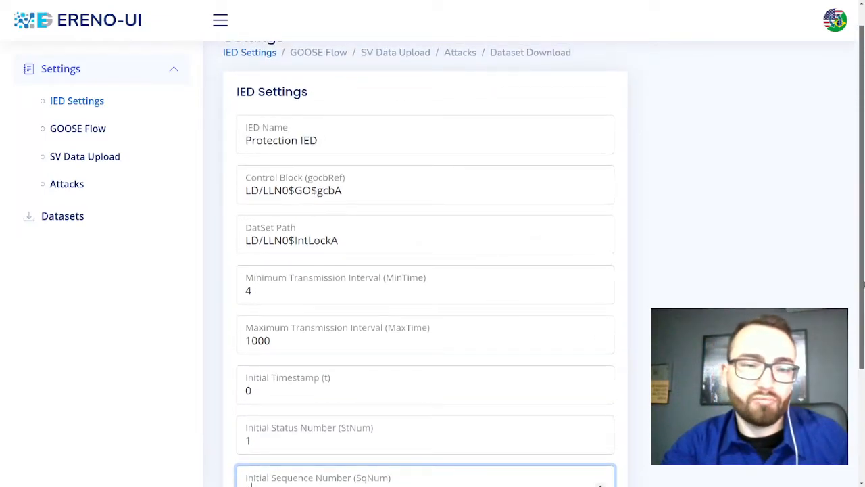
{"action": "scroll", "coordinate": [851, 331], "scroll_direction": "down", "scroll_amount": 3}
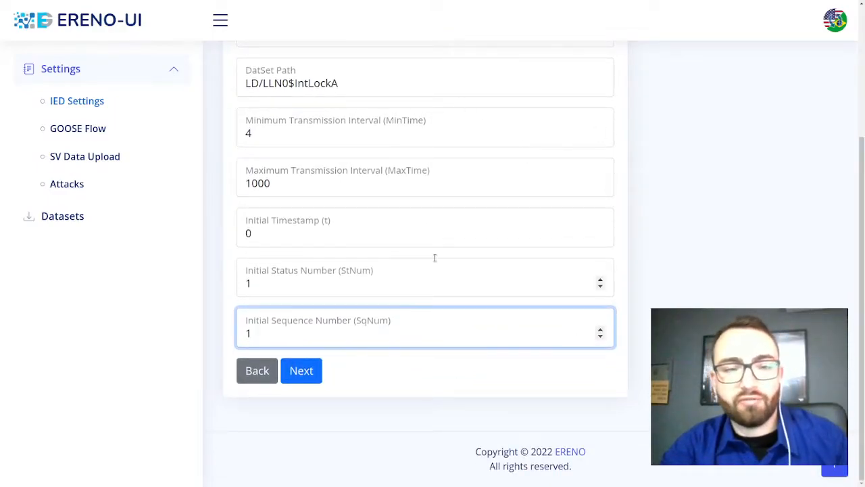
{"action": "left_click", "coordinate": [308, 376]}
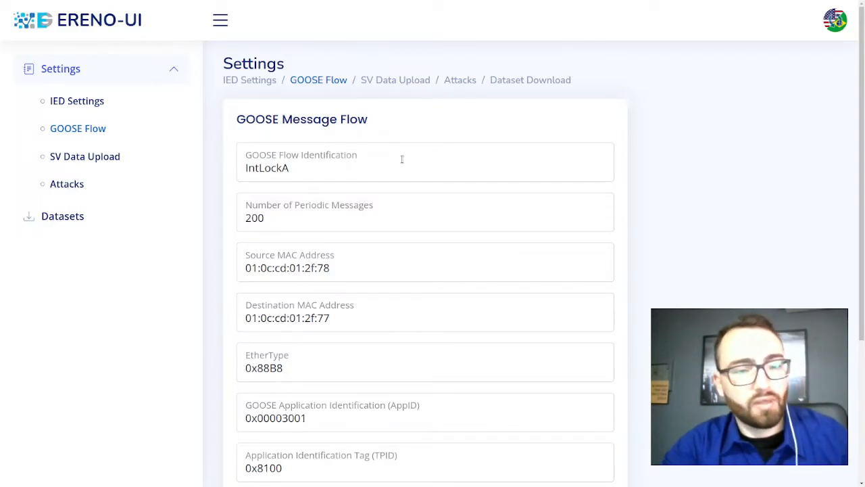
Step: Set the number of periodic GOOSE messages to 50 and continue to the current and voltage samples upload
{"action": "left_click", "coordinate": [257, 217]}
{"action": "double_click", "coordinate": [247, 215]}
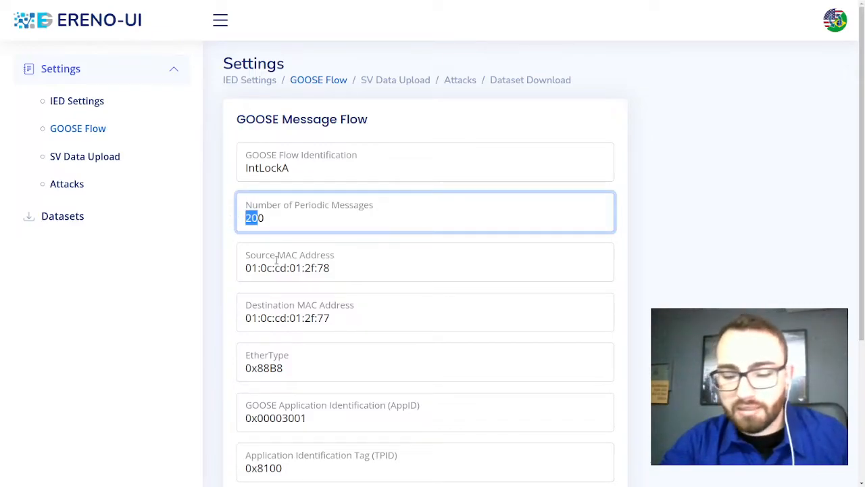
{"action": "type", "text": "50"}
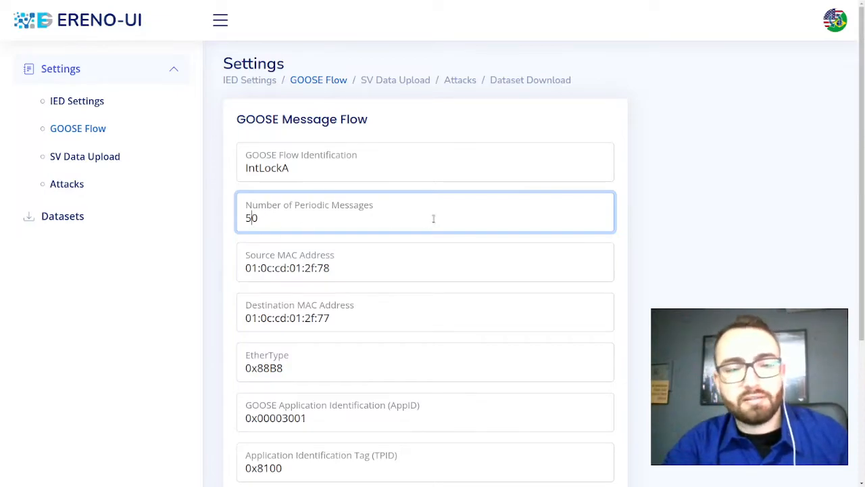
{"action": "left_click", "coordinate": [702, 211]}
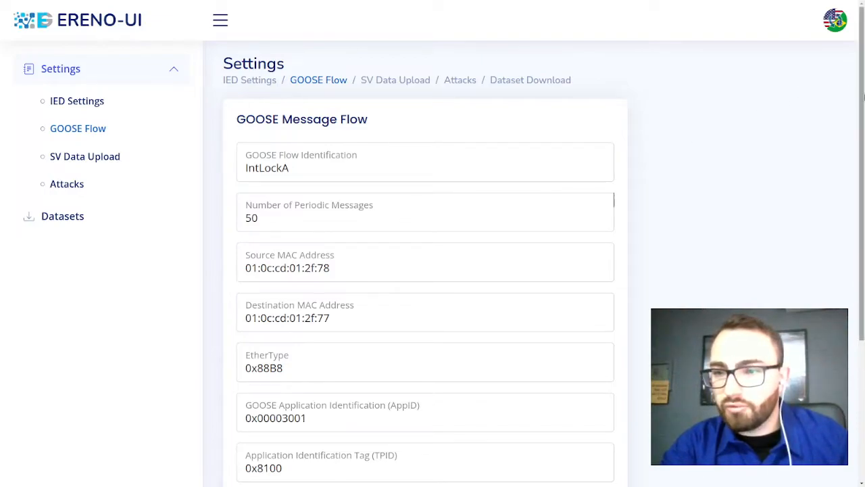
{"action": "left_click_drag", "start_coordinate": [862, 98], "coordinate": [862, 215]}
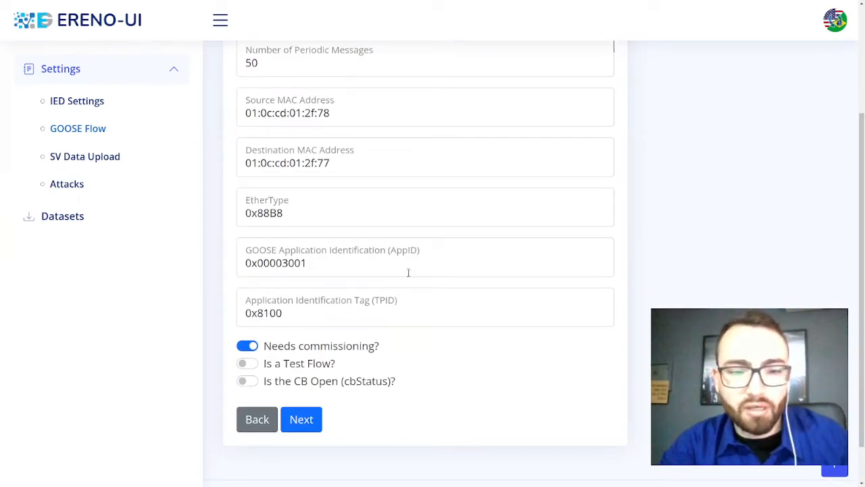
{"action": "left_click", "coordinate": [301, 419]}
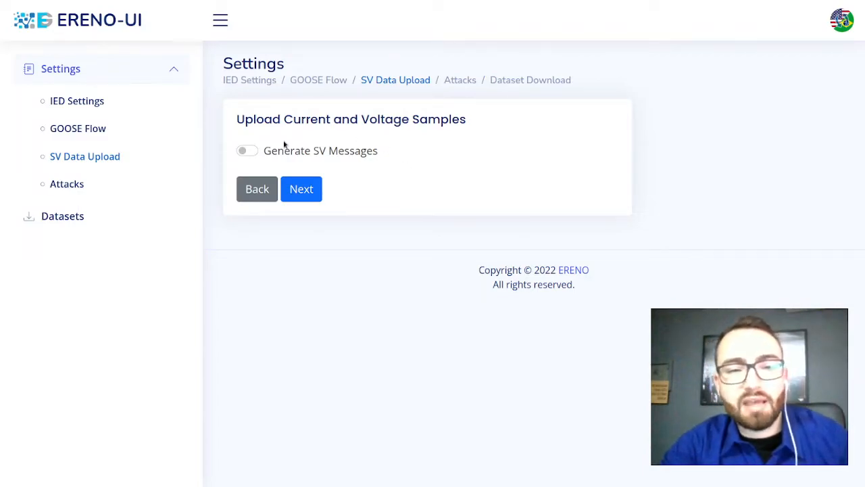
Step: Enable SV message generation with a custom file upload to view the file option, and disable both again
{"action": "left_click", "coordinate": [246, 152]}
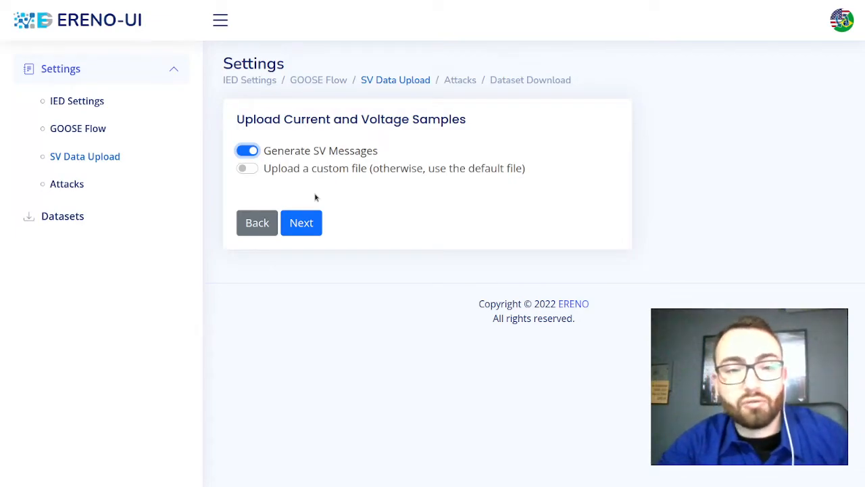
{"action": "left_click", "coordinate": [245, 168]}
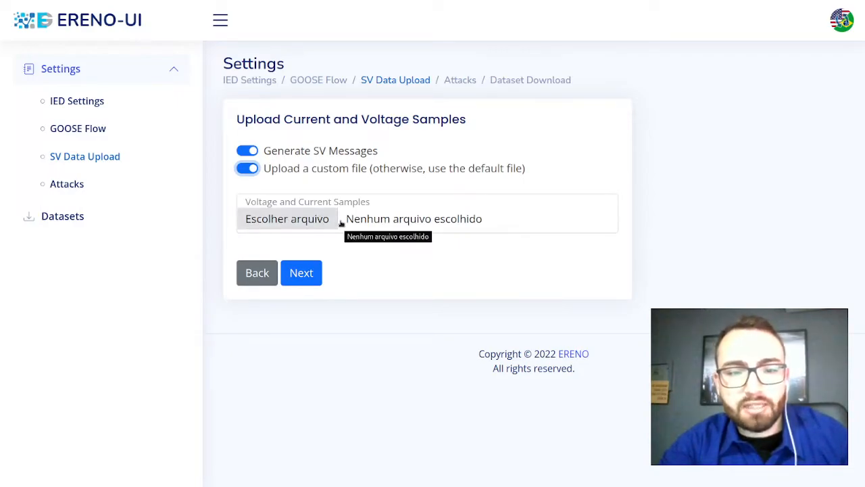
{"action": "left_click", "coordinate": [248, 168]}
{"action": "left_click", "coordinate": [248, 150]}
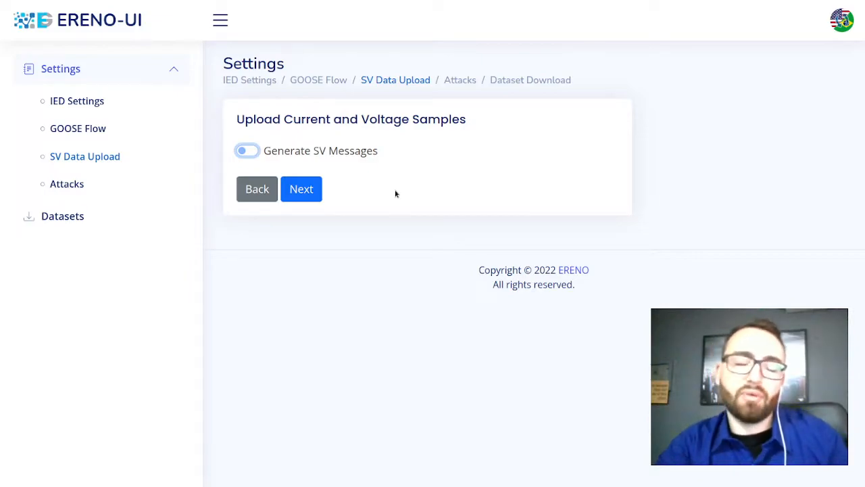
Step: Continue to the attack selection, disable Inverse Replay and Masquerade (Outage) attacks, and enable Random Replay Attacks
{"action": "left_click", "coordinate": [304, 189]}
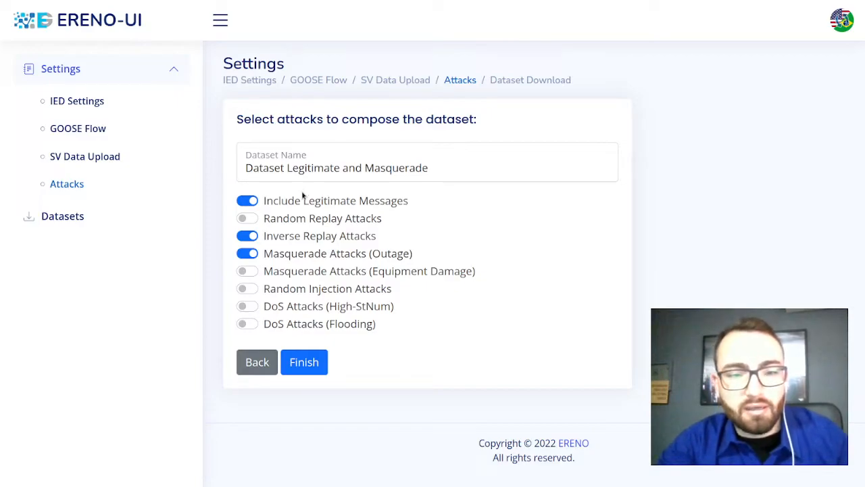
{"action": "left_click", "coordinate": [247, 236]}
{"action": "left_click", "coordinate": [246, 253]}
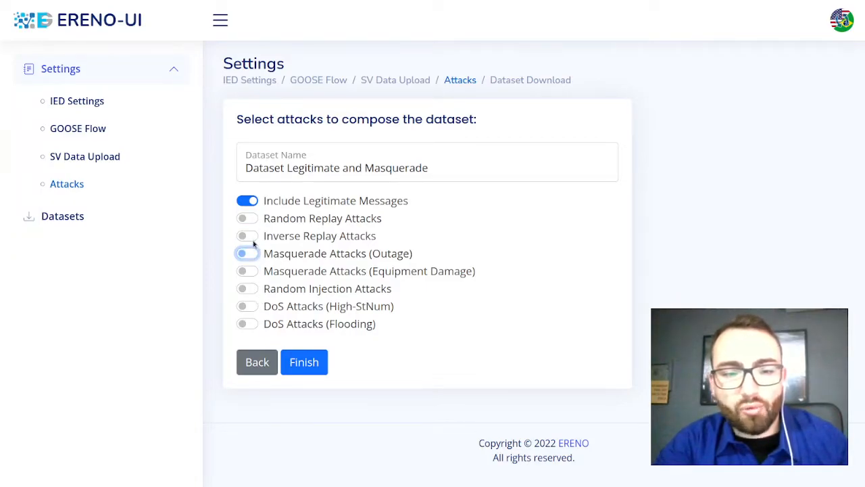
{"action": "left_click", "coordinate": [243, 220]}
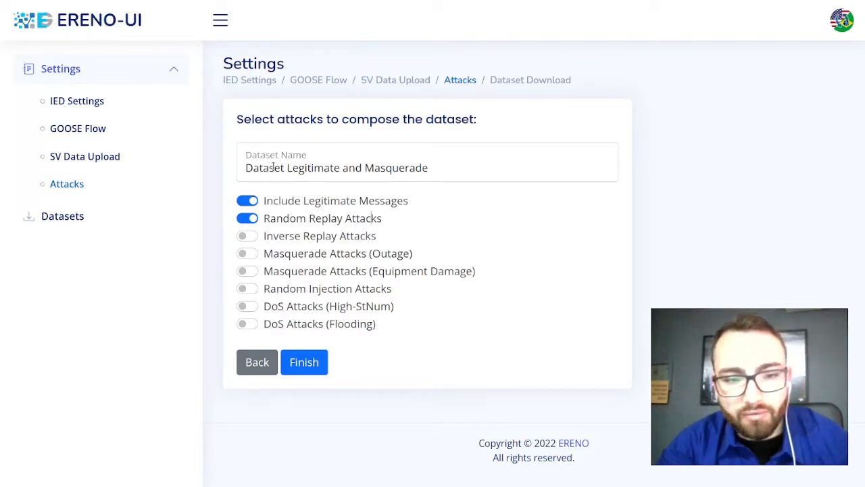
Step: Name the dataset "Dataset Legitimate and Random Replay" and generate it
{"action": "double_click", "coordinate": [377, 170]}
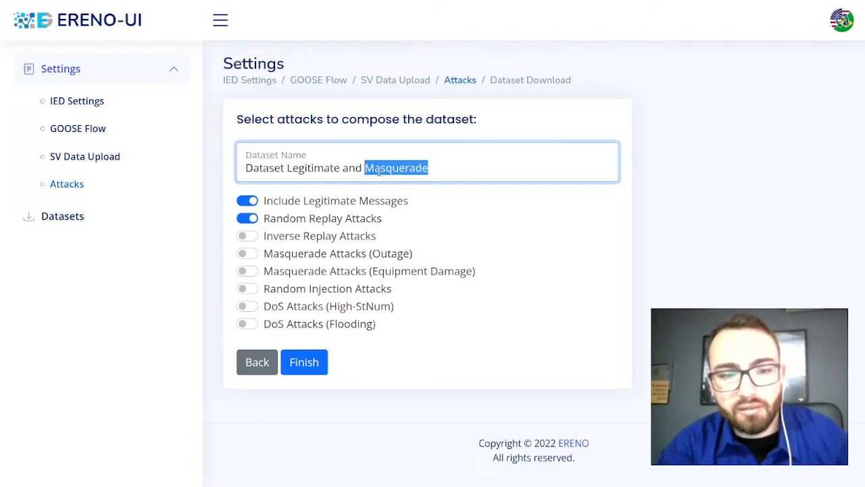
{"action": "type", "text": "Rand"}
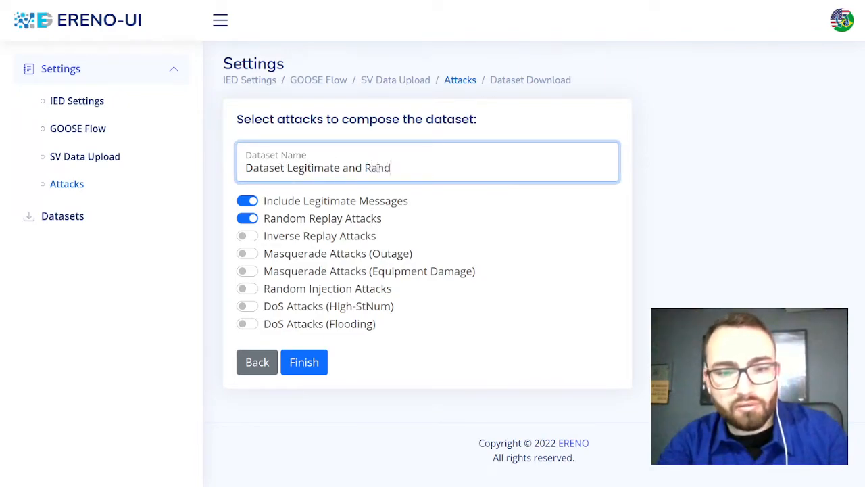
{"action": "type", "text": "om Replay"}
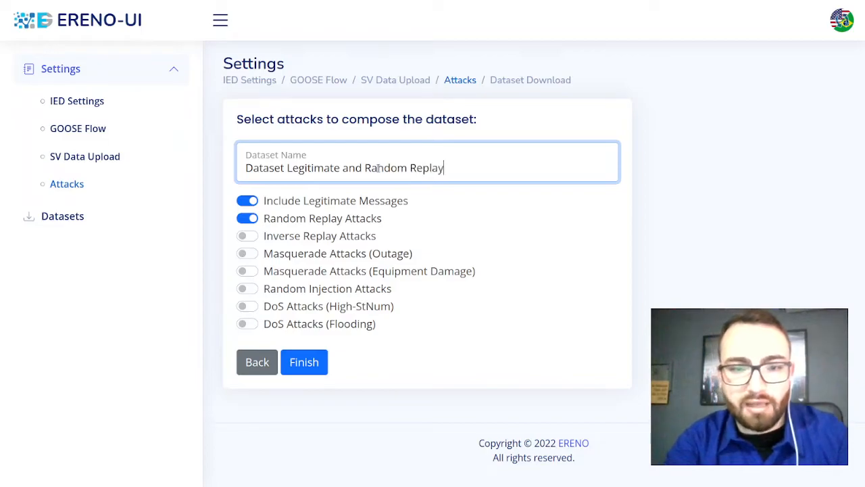
{"action": "left_click", "coordinate": [309, 362]}
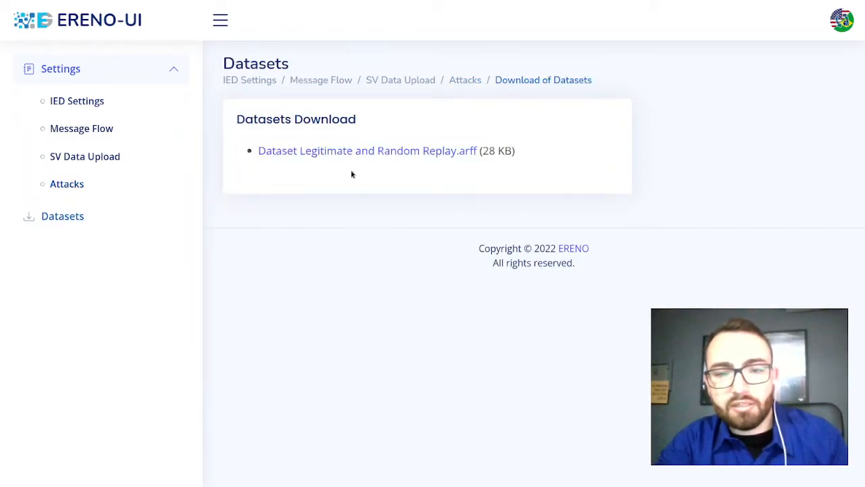
Step: Return to the attack selection and enable Masquerade Attacks (Outage) together with Random Replay Attacks
{"action": "left_click", "coordinate": [92, 187]}
{"action": "left_click", "coordinate": [254, 221]}
{"action": "left_click", "coordinate": [249, 255]}
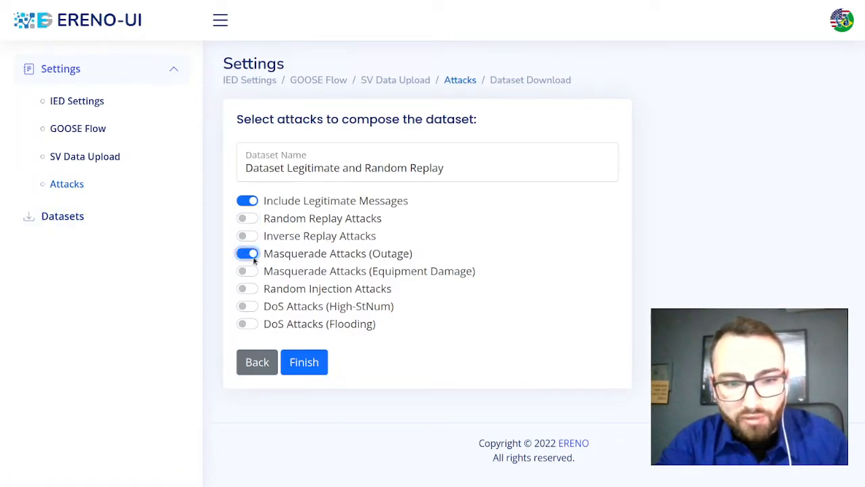
{"action": "left_click", "coordinate": [248, 219]}
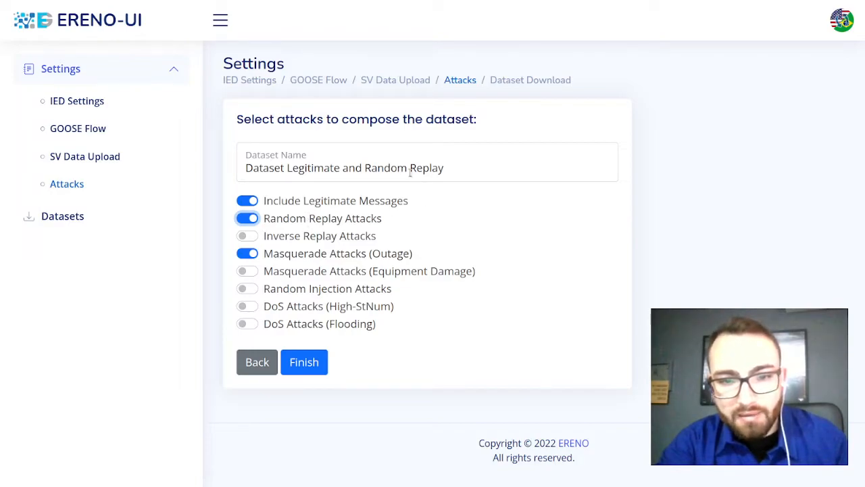
Step: Rename the dataset "Dataset Legitimate, Masquerade and Random Replay" and generate it
{"action": "left_click", "coordinate": [361, 169]}
{"action": "double_click", "coordinate": [355, 169]}
{"action": "key", "text": "BackSpace"}
{"action": "key", "text": "BackSpace"}
{"action": "type", "text": ", Mas"}
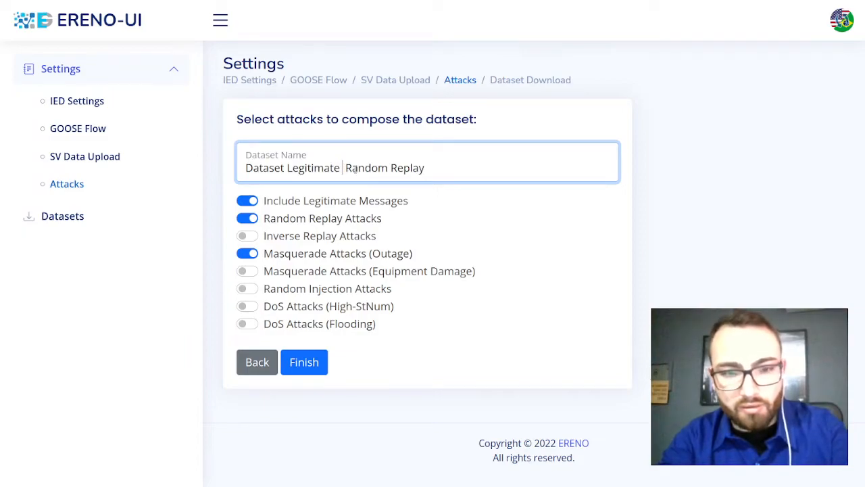
{"action": "type", "text": "querade and"}
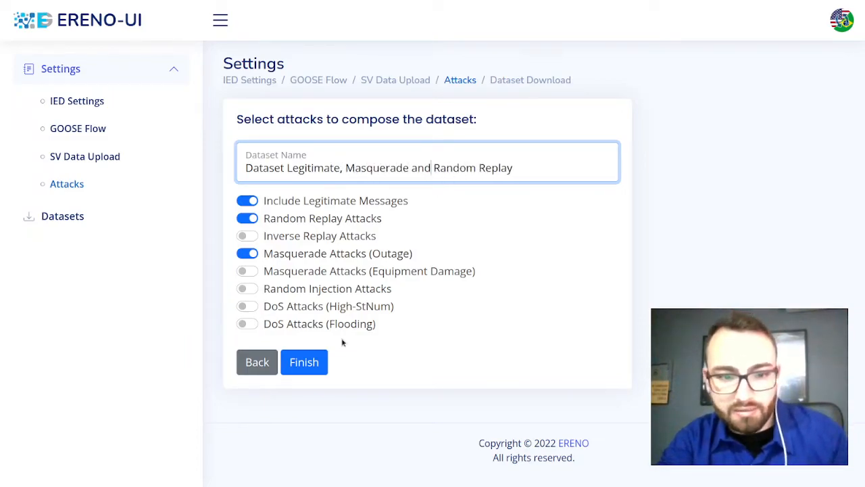
{"action": "left_click", "coordinate": [308, 358]}
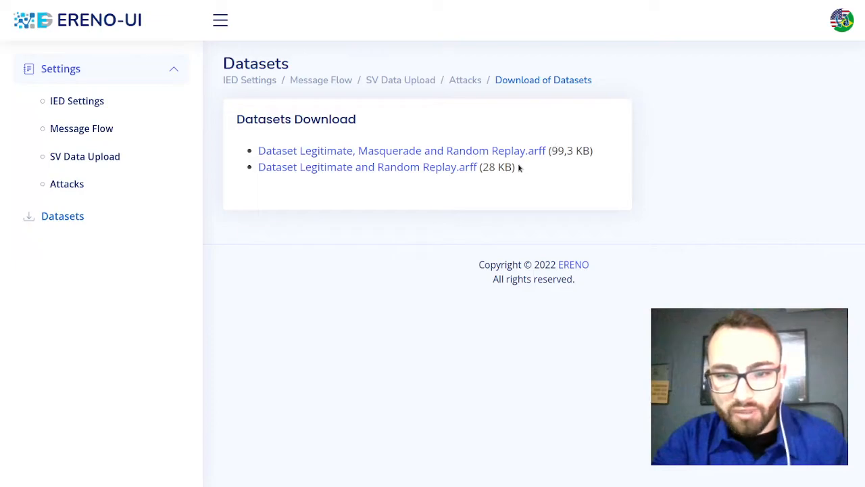
Step: Download "Dataset Legitimate and Random Replay.arff" and open it in Notepadqq to view its attributes and data
{"action": "left_click", "coordinate": [406, 174]}
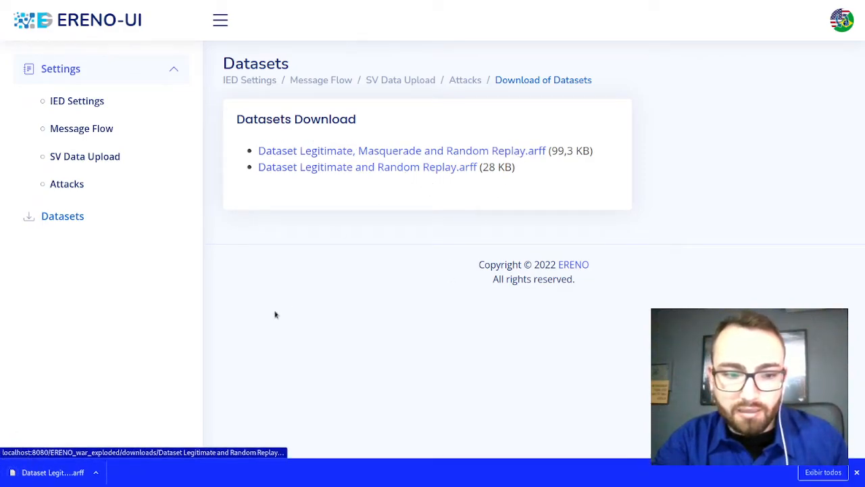
{"action": "left_click", "coordinate": [54, 472]}
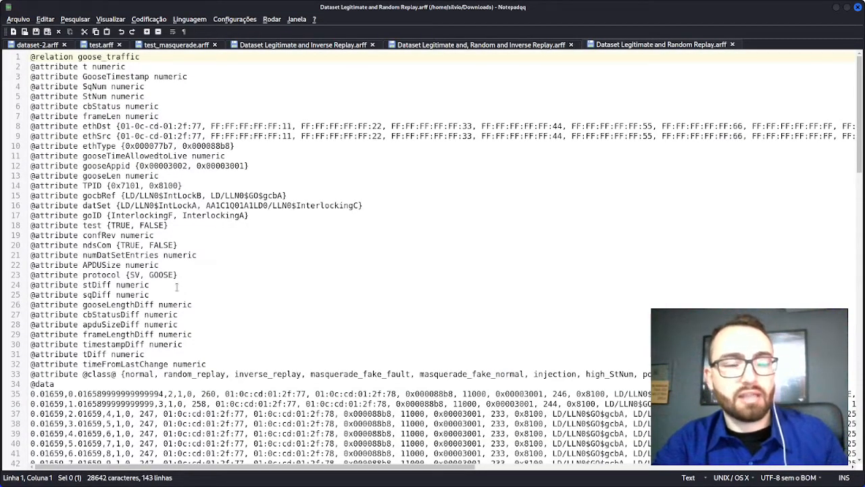
{"action": "left_click", "coordinate": [176, 286]}
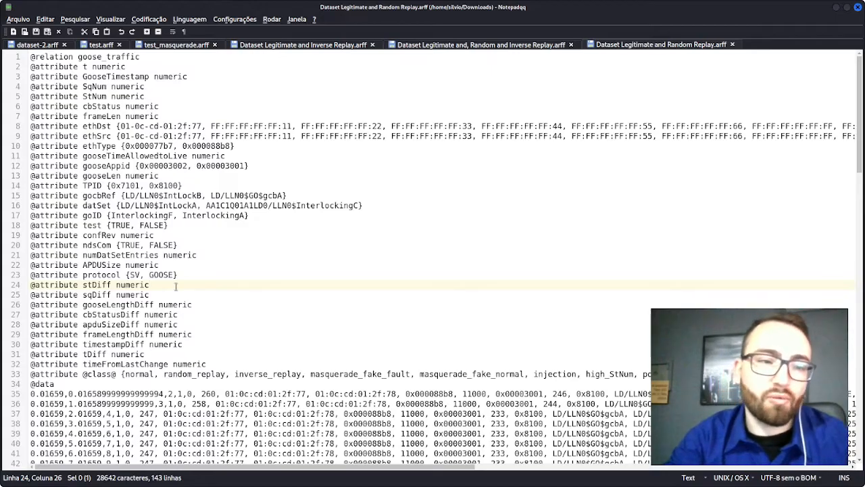
Step: Inspect the class labels ending the data rows, highlighting the normal entries and the label of a row further down
{"action": "left_click_drag", "start_coordinate": [855, 84], "coordinate": [848, 161]}
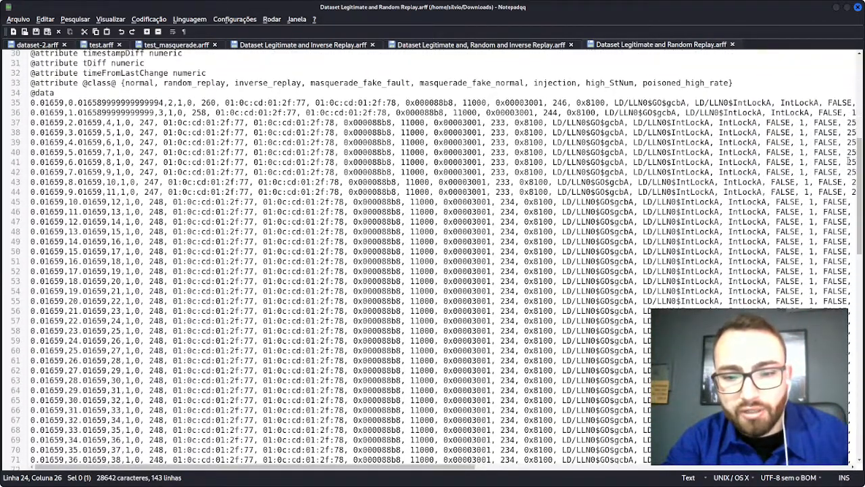
{"action": "left_click_drag", "start_coordinate": [413, 467], "coordinate": [764, 466]}
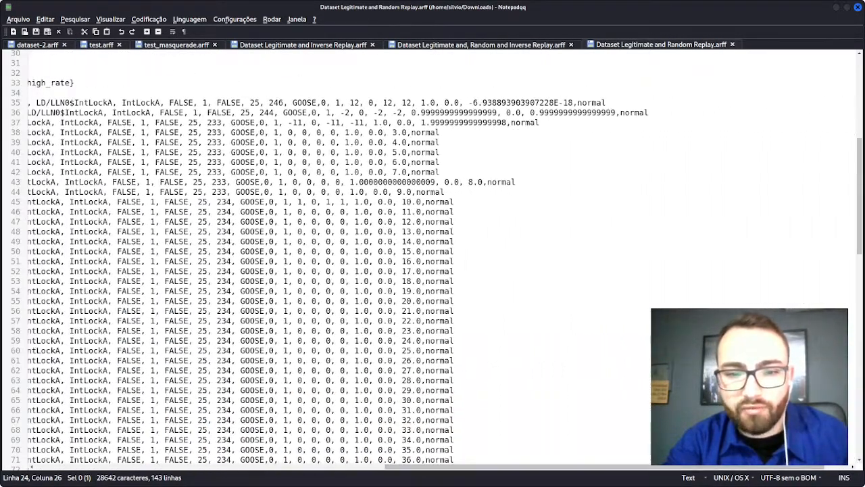
{"action": "double_click", "coordinate": [444, 231]}
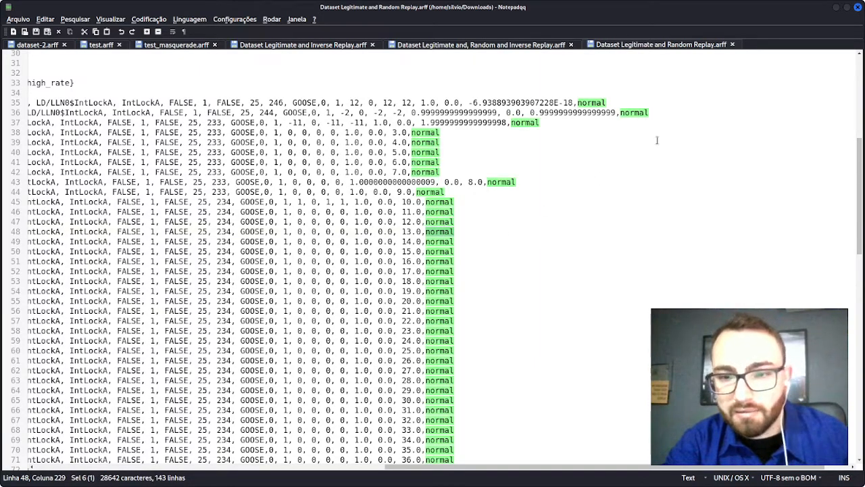
{"action": "left_click_drag", "start_coordinate": [860, 146], "coordinate": [860, 277]}
{"action": "double_click", "coordinate": [571, 231]}
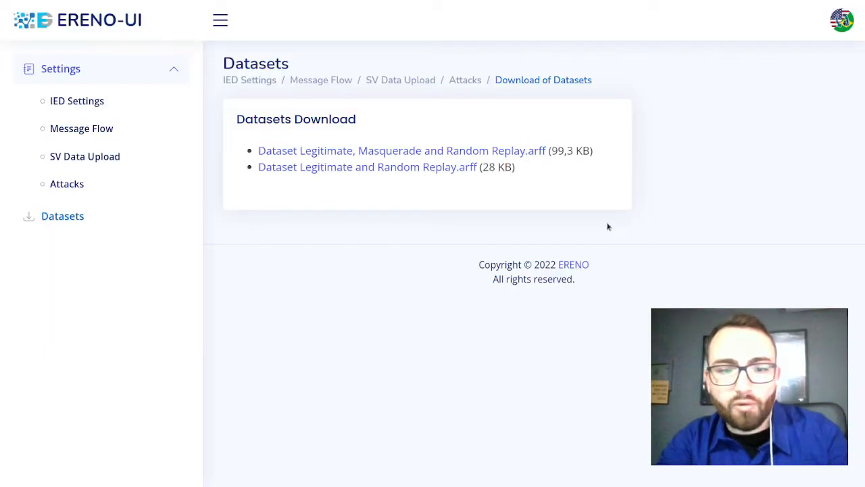
Step: Download "Dataset Legitimate, Masquerade and Random Replay.arff" from ERENO-UI and open it in Notepadqq
{"action": "left_click", "coordinate": [430, 152]}
{"action": "left_click", "coordinate": [62, 473]}
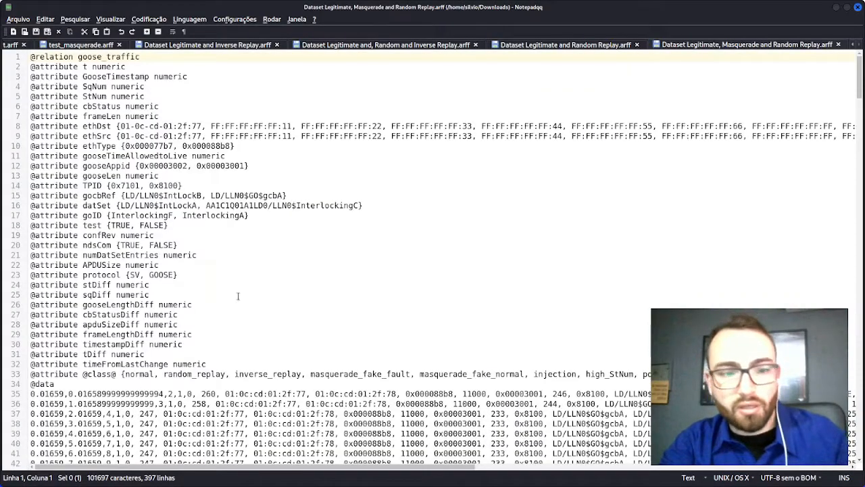
Step: Examine the new dataset's class labels, highlighting masquerade_fake_fault, random_replay and normal in turn, and return to the start of the file
{"action": "scroll", "coordinate": [573, 329], "scroll_direction": "down", "scroll_amount": 20}
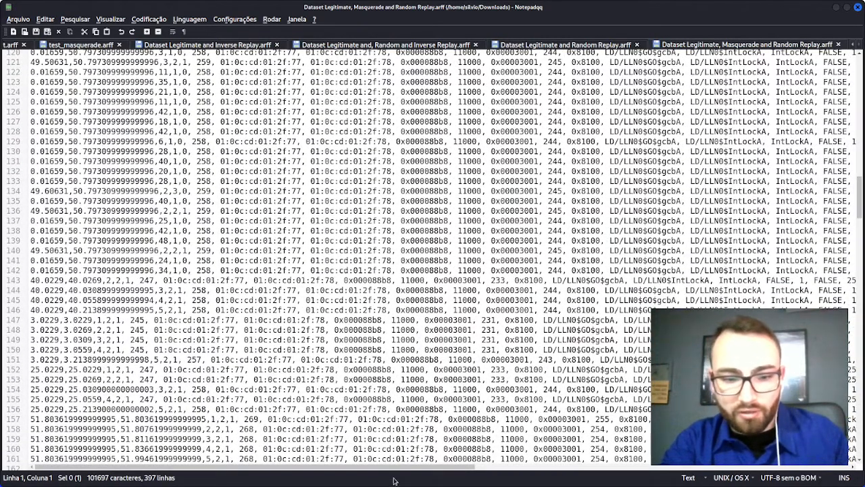
{"action": "left_click_drag", "start_coordinate": [399, 467], "coordinate": [758, 464]}
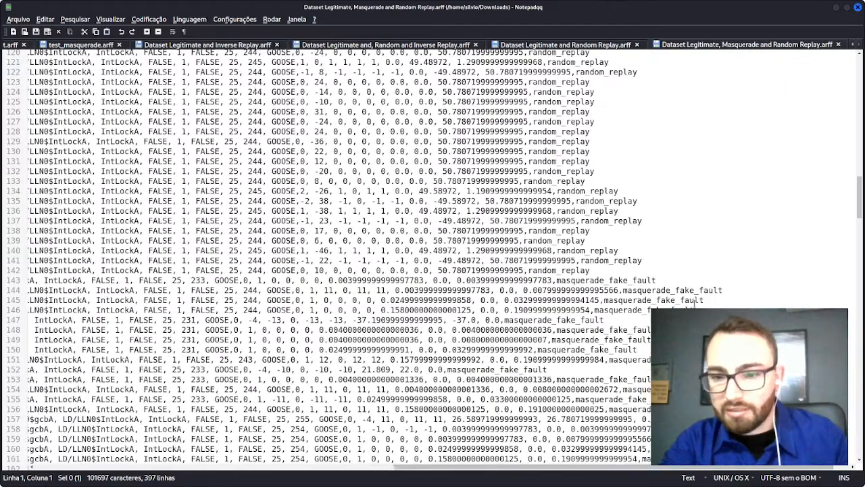
{"action": "double_click", "coordinate": [667, 290]}
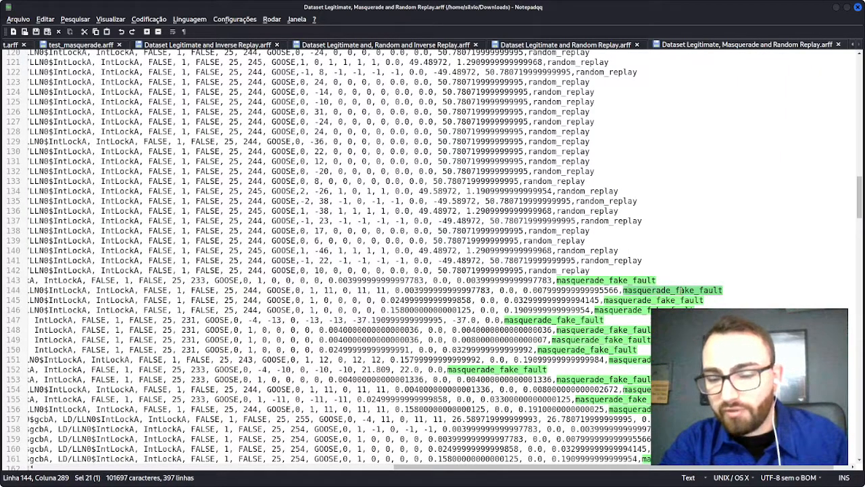
{"action": "double_click", "coordinate": [613, 260]}
{"action": "left_click_drag", "start_coordinate": [860, 192], "coordinate": [861, 110]}
{"action": "double_click", "coordinate": [426, 198]}
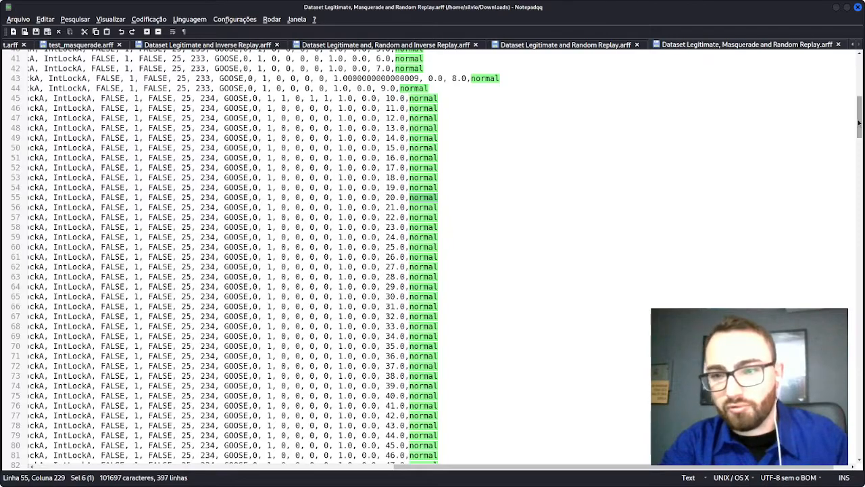
{"action": "left_click_drag", "start_coordinate": [861, 124], "coordinate": [860, 76]}
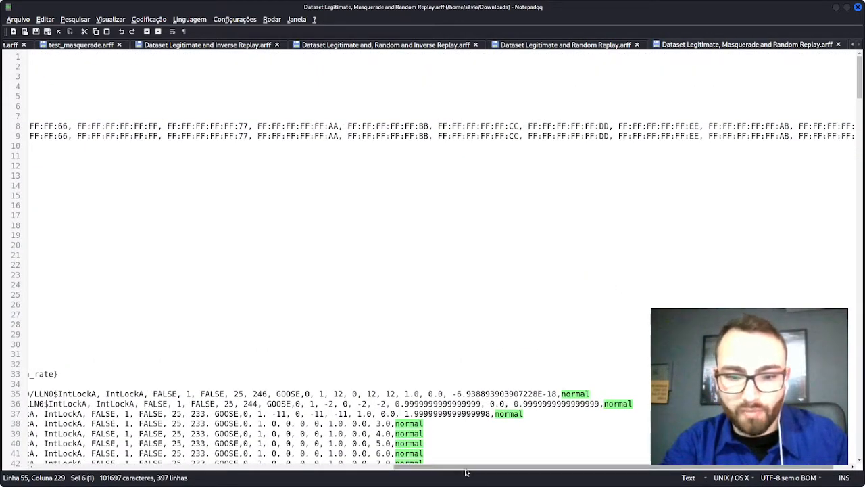
{"action": "left_click_drag", "start_coordinate": [465, 467], "coordinate": [98, 468]}
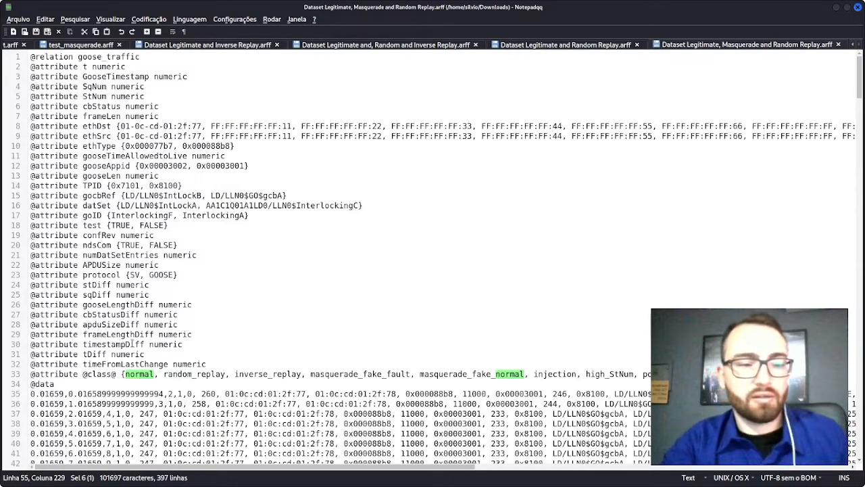
Step: Switch to the GLOBECOM presentation in Google Slides and start the slideshow from the "Launching ERENO and ERENO-UI" slide
{"action": "key", "text": "alt+Tab"}
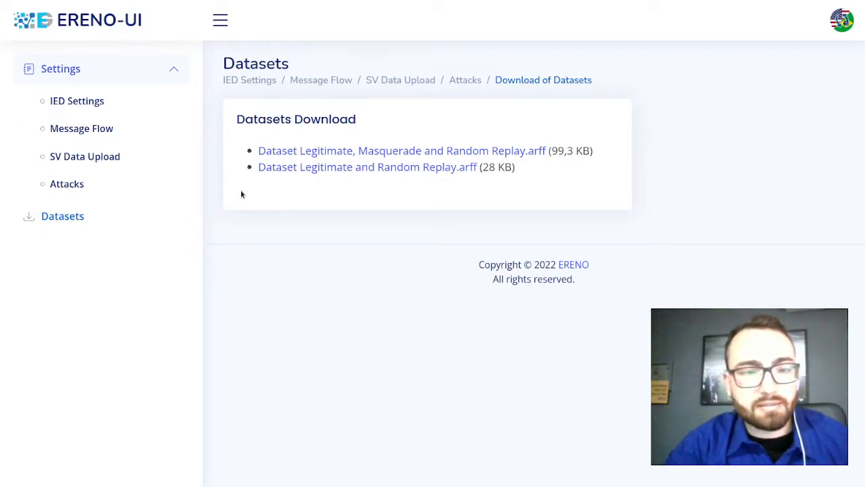
{"action": "key", "text": "alt+Tab"}
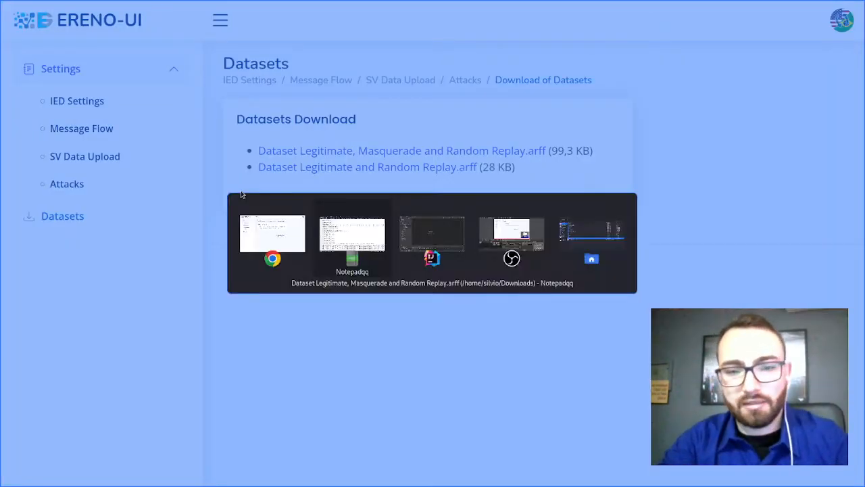
{"action": "left_click", "coordinate": [278, 232]}
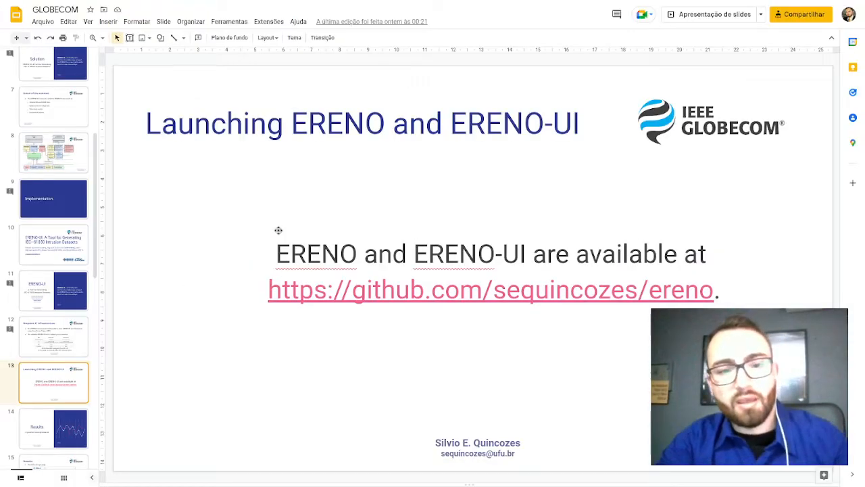
{"action": "left_click", "coordinate": [703, 20]}
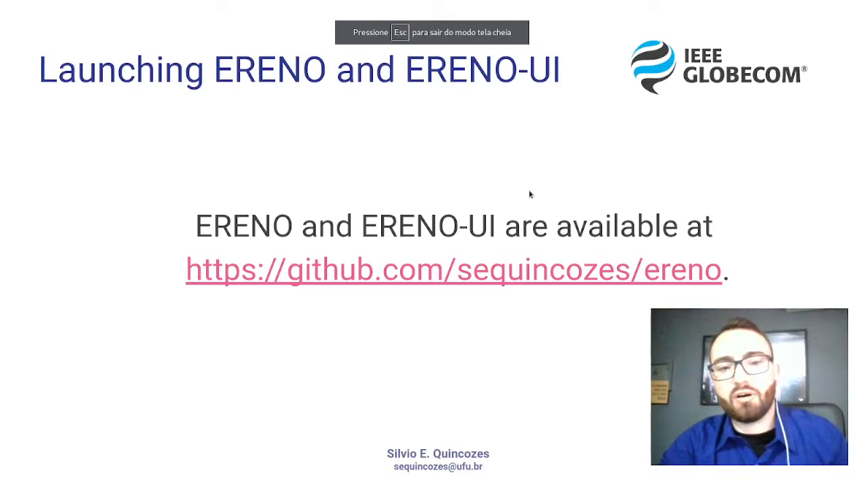